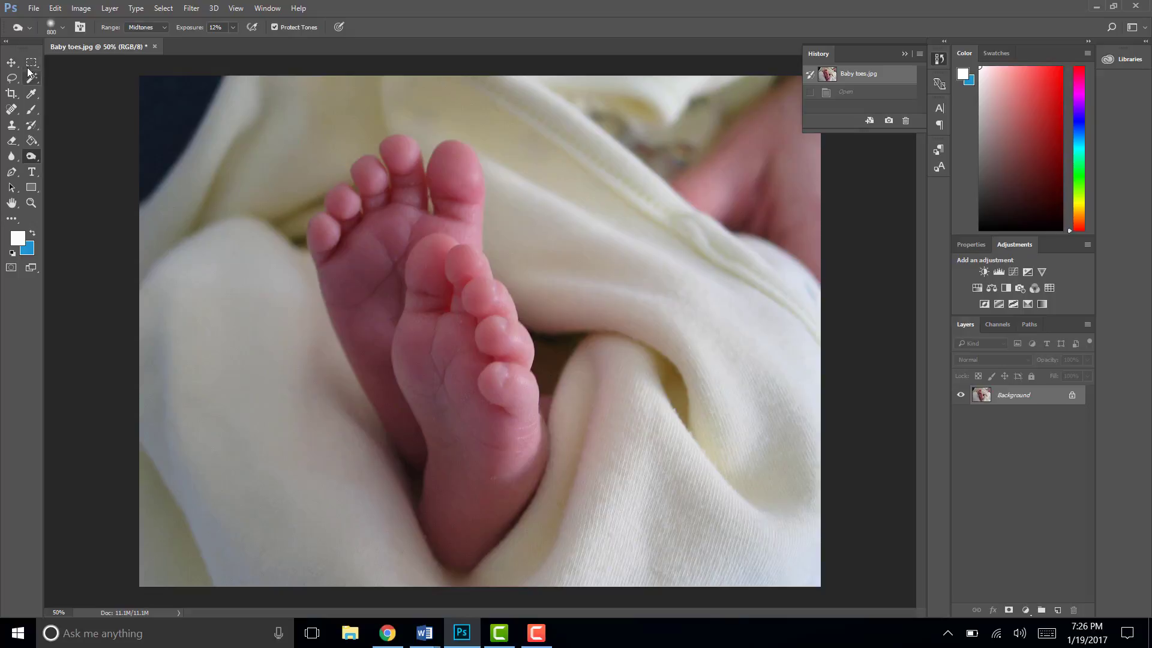
- Draw a rectangular marquee selection around both baby feet and crop the image to it
click(31, 65)
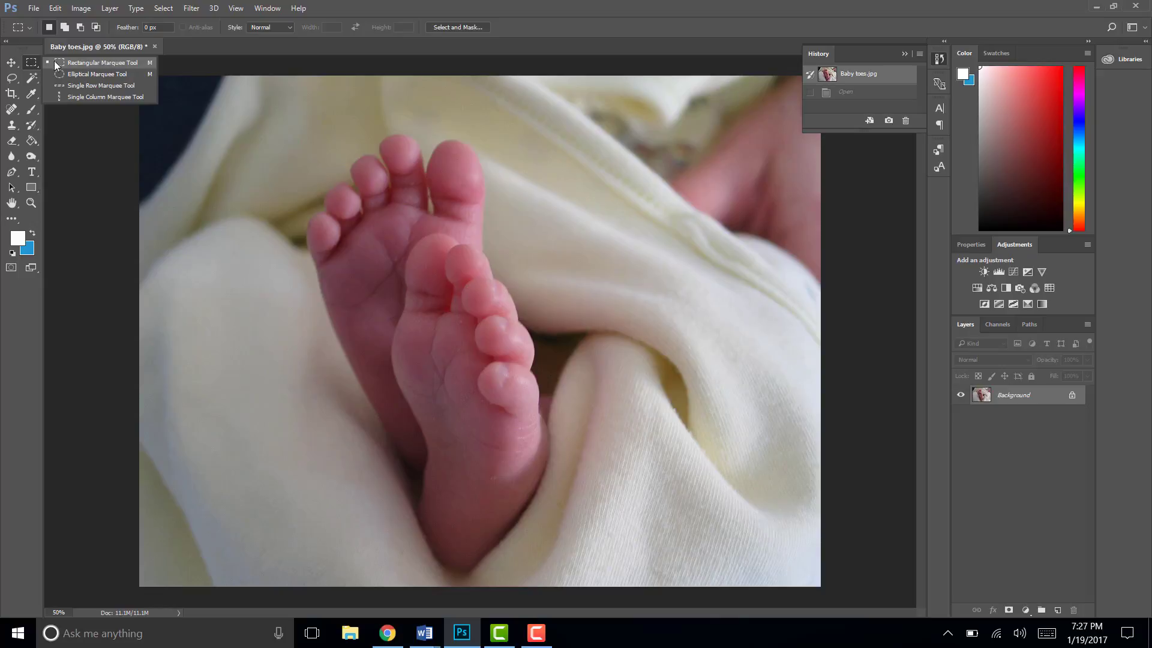
click(99, 63)
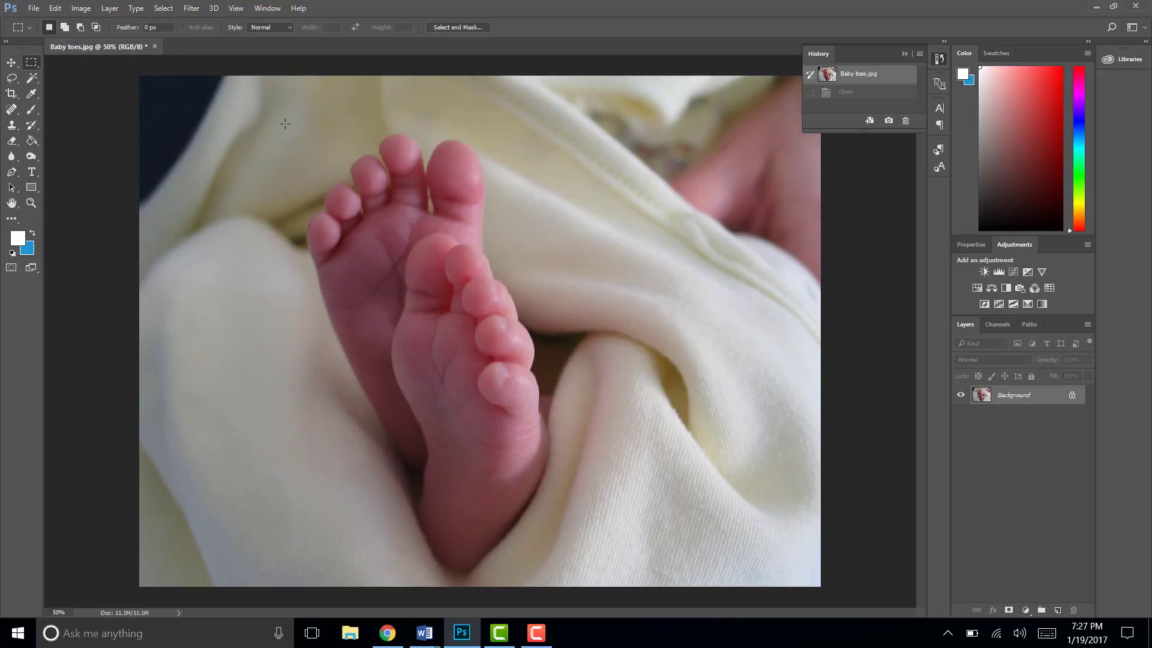
drag(284, 124, 586, 579)
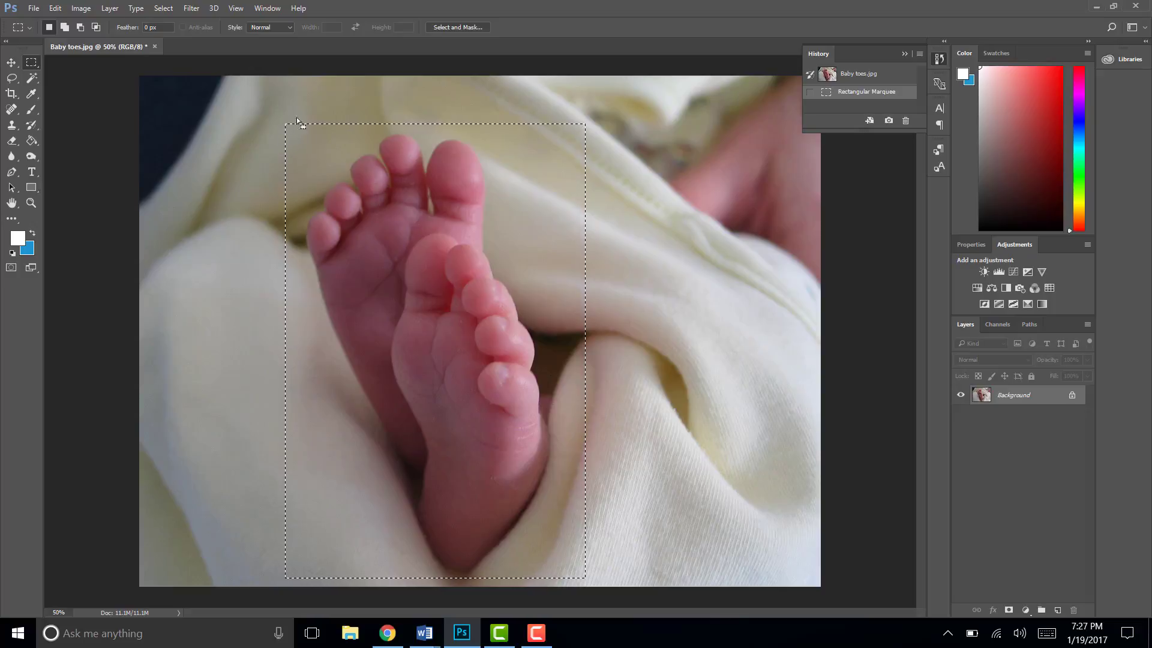
click(81, 8)
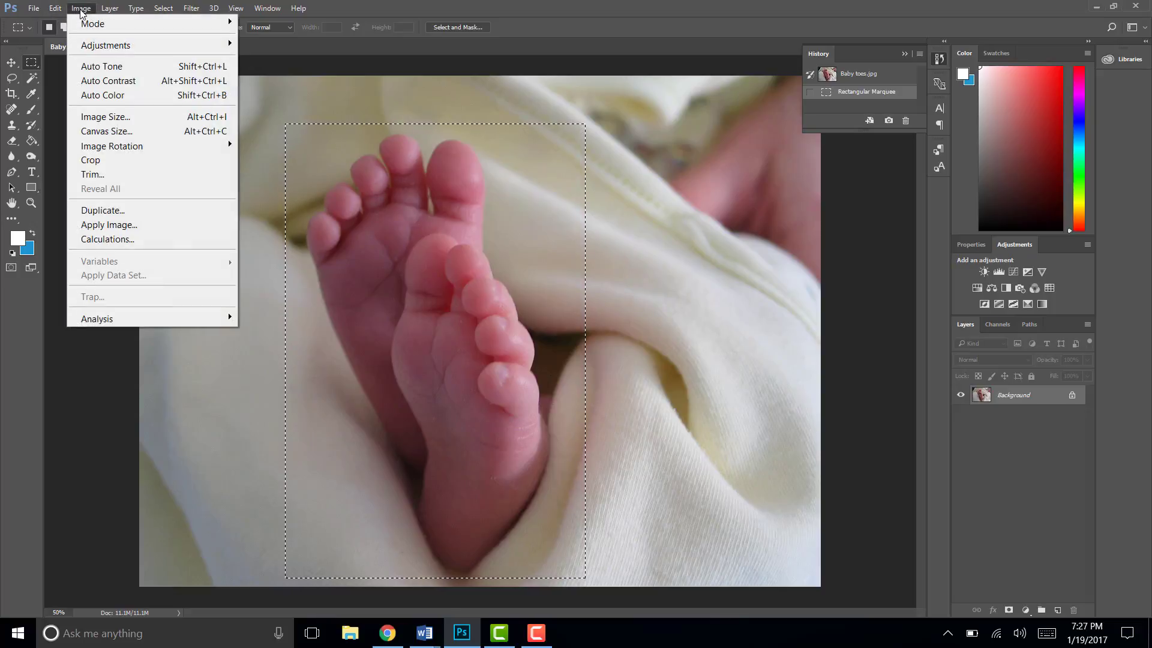
click(103, 164)
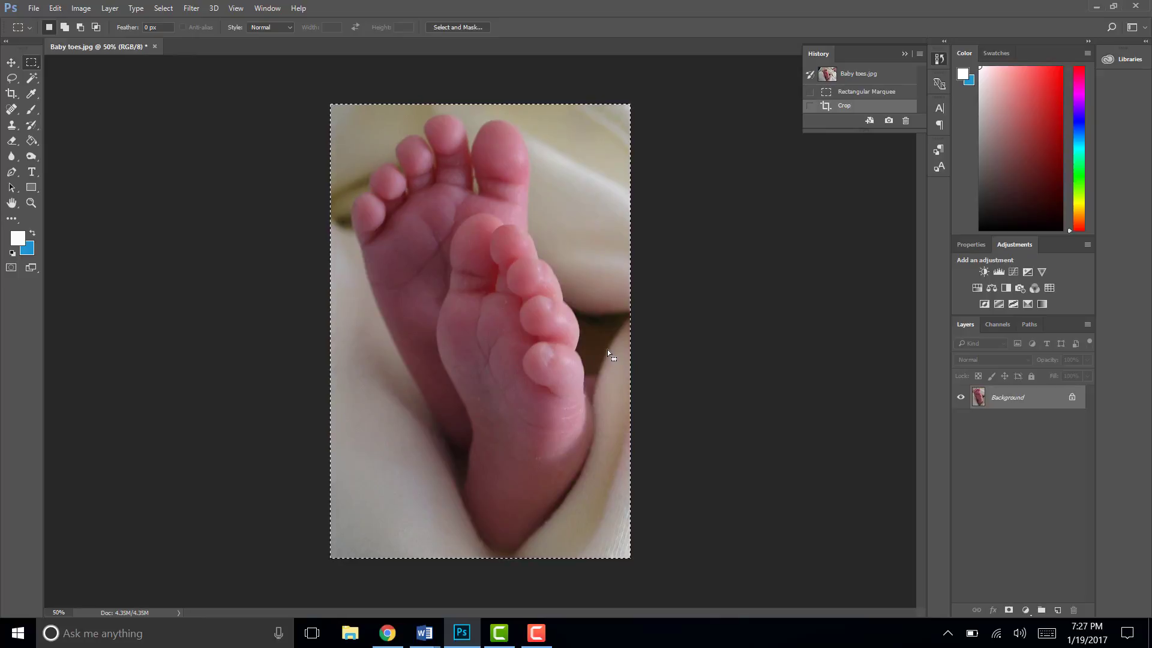
- Undo the crop and deselect the rectangular marquee around the feet
key(ctrl+z)
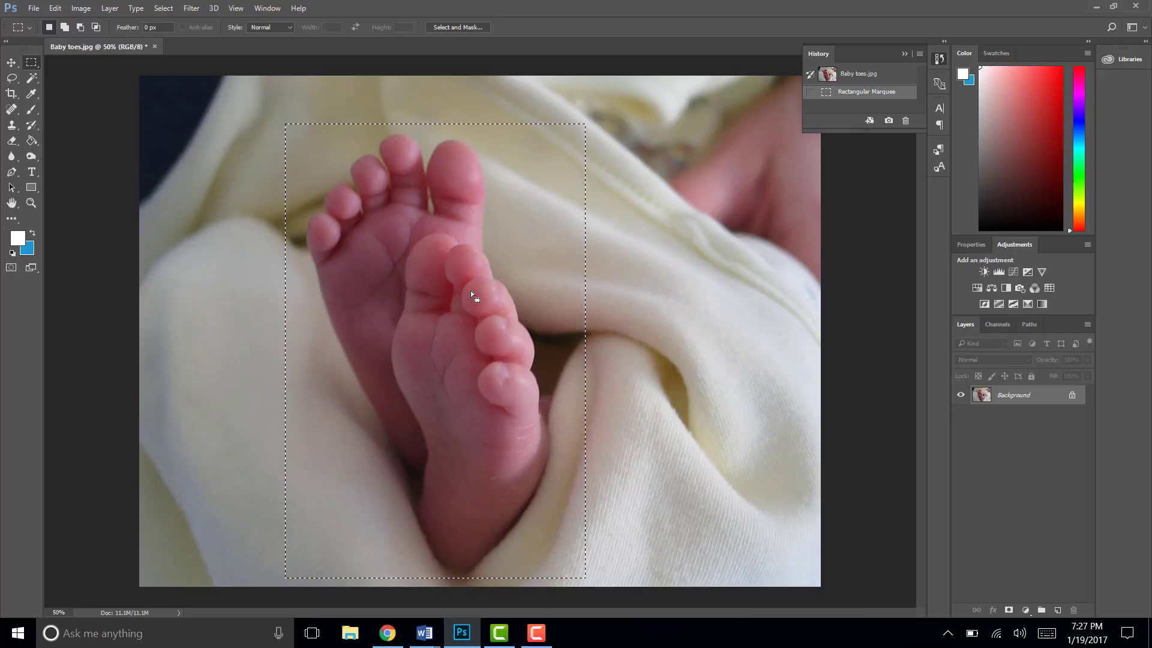
key(ctrl+d)
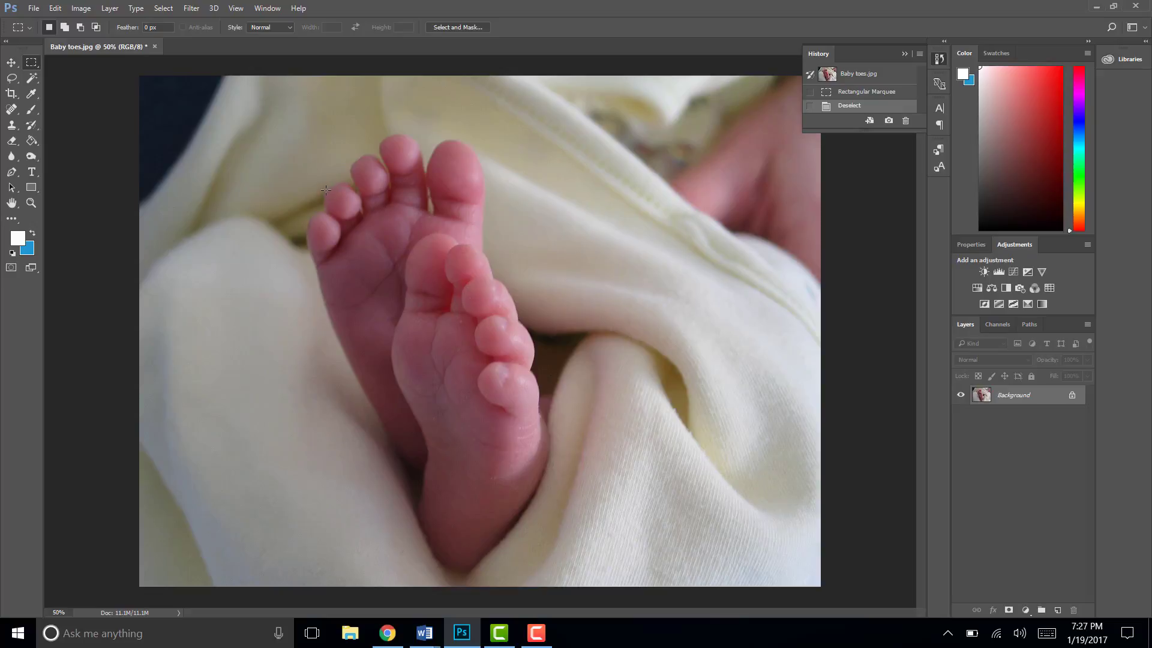
right_click(31, 62)
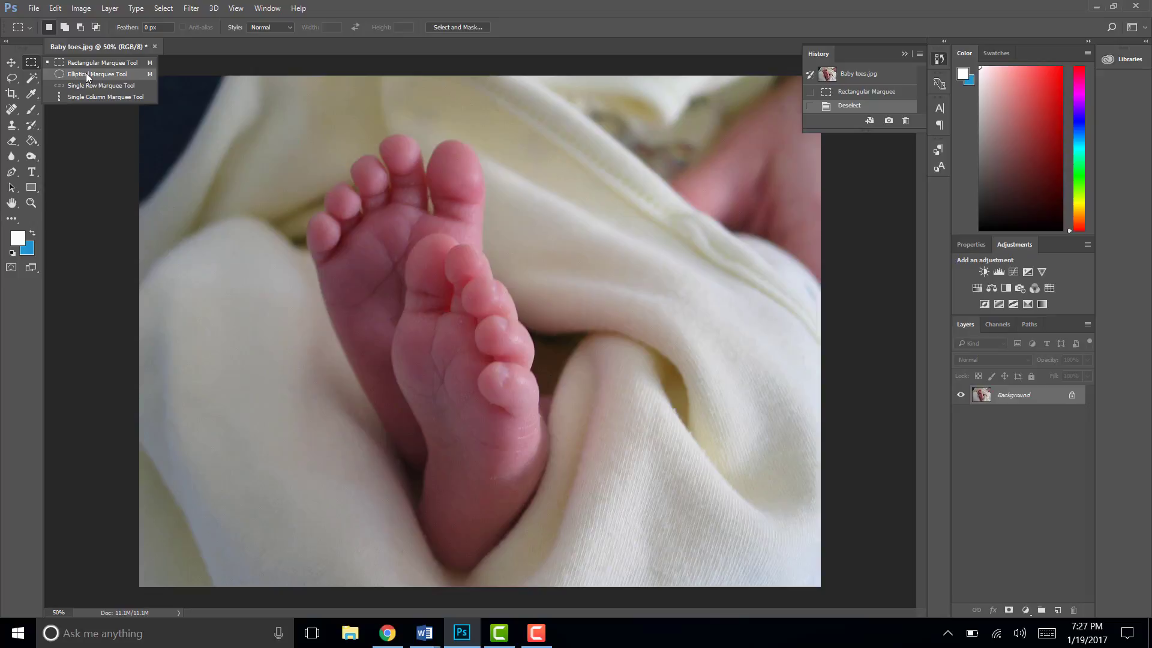
click(34, 64)
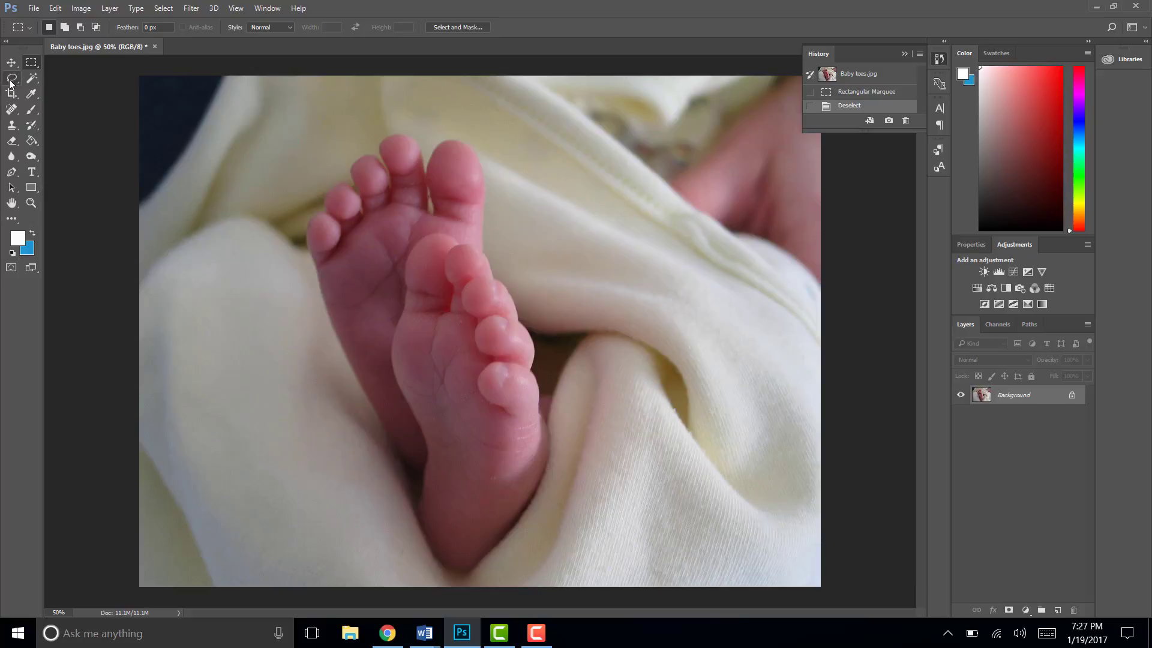
- Draw a freehand Lasso selection around both feet, tracing the back foot's outer edge and toes closely and looping loosely over the blanket
click(10, 82)
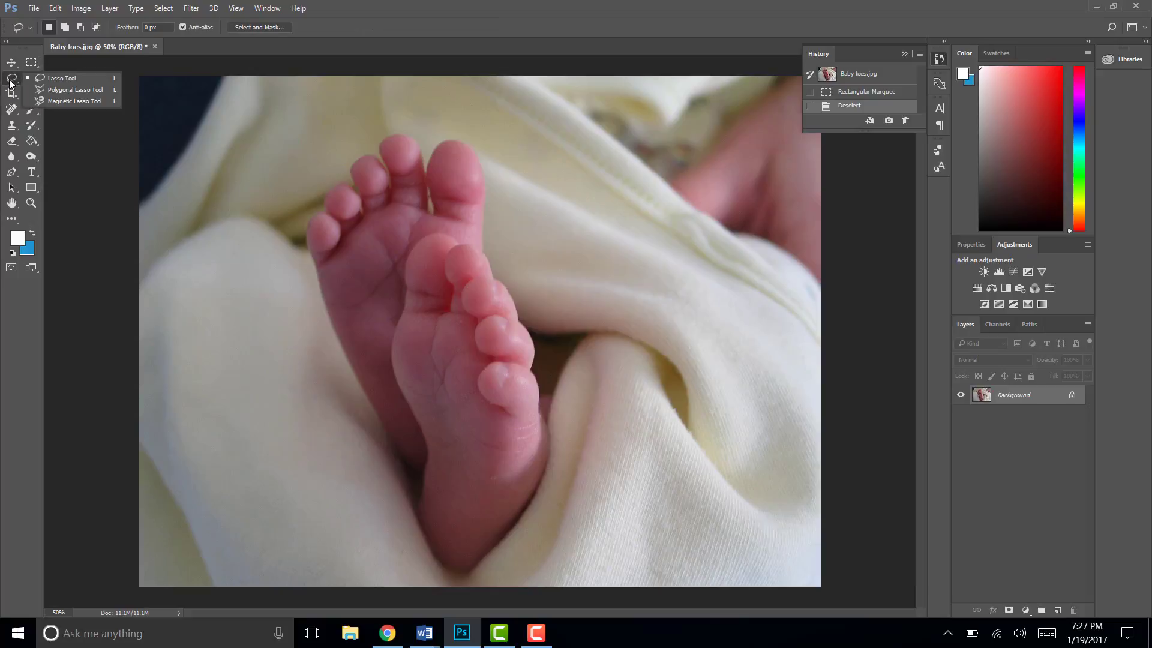
click(75, 77)
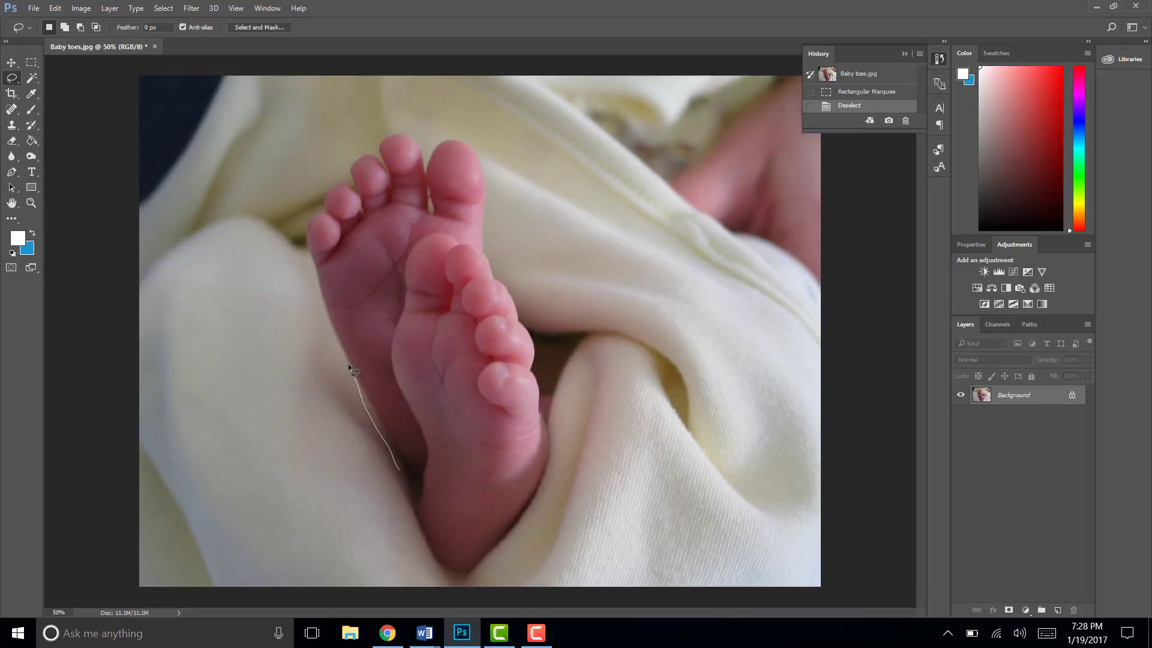
drag(339, 348, 316, 264)
drag(353, 179, 357, 164)
mouse_move(380, 146)
mouse_down()
mouse_move(419, 144)
mouse_move(427, 176)
mouse_move(443, 143)
mouse_move(477, 148)
mouse_move(549, 228)
mouse_up()
mouse_move(583, 473)
mouse_down()
mouse_move(560, 520)
mouse_move(477, 572)
mouse_move(432, 573)
mouse_move(412, 533)
mouse_move(407, 479)
mouse_up()
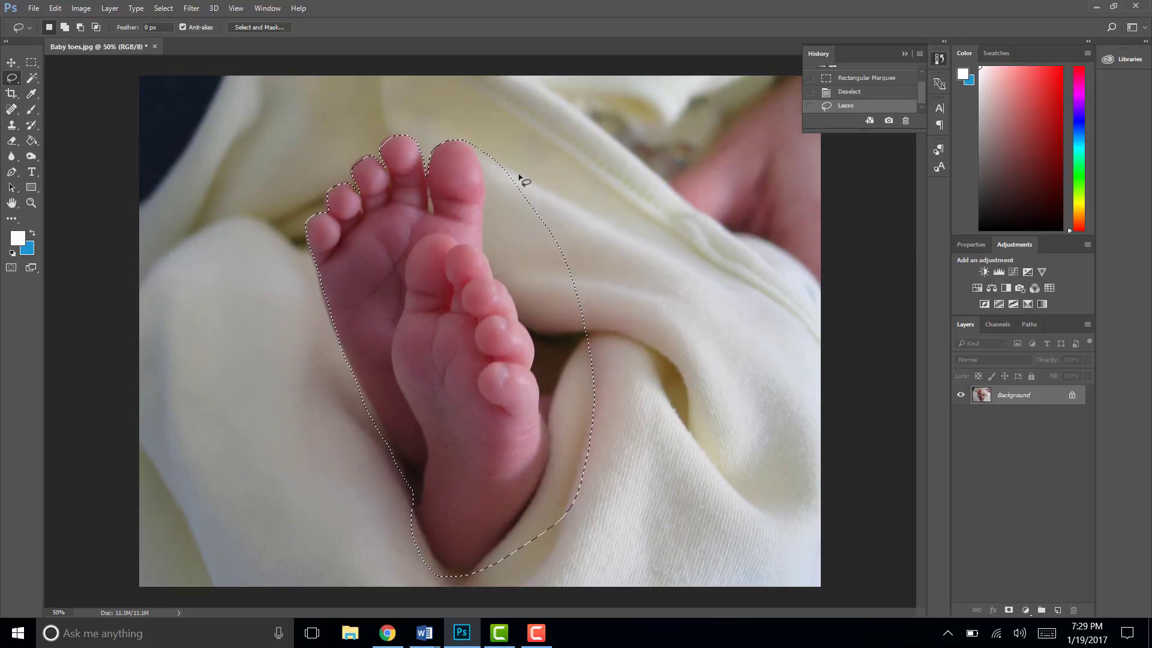
- Subtract the excess blanket beside the big toe, the front foot's toes and the heel from the lasso selection
key(alt)
mouse_move(482, 129)
mouse_down()
mouse_move(491, 272)
mouse_move(532, 338)
mouse_move(587, 353)
mouse_move(610, 317)
mouse_move(602, 278)
mouse_move(525, 159)
mouse_move(481, 128)
mouse_up()
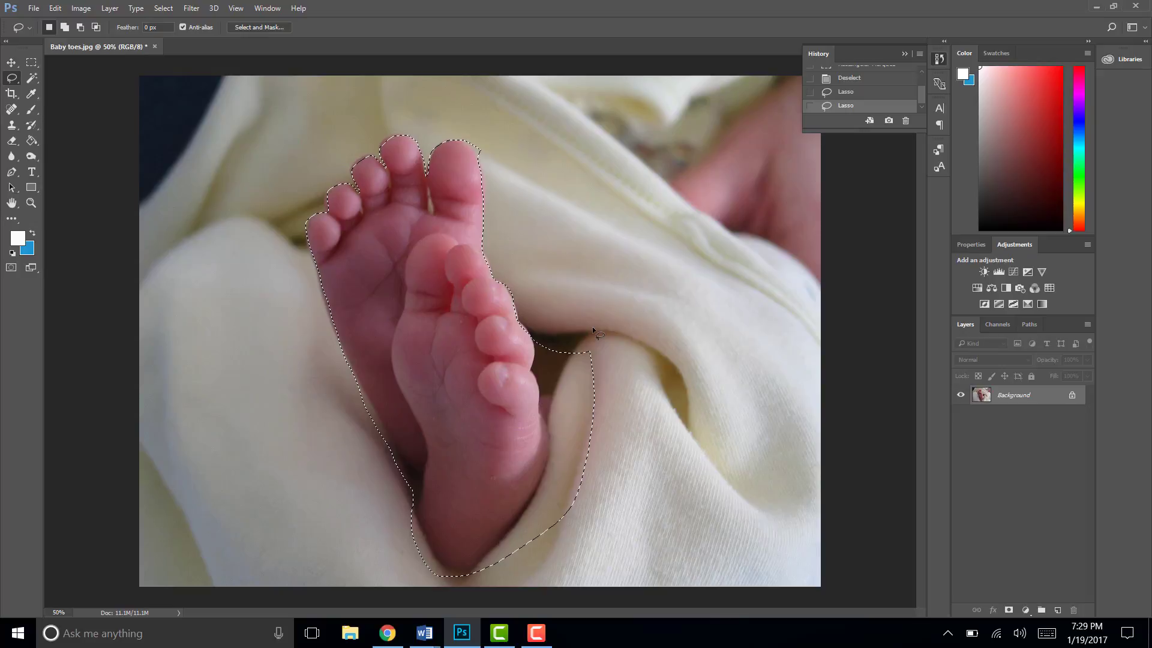
key(alt)
drag(538, 329, 533, 372)
mouse_move(532, 375)
mouse_down()
mouse_move(546, 475)
mouse_move(577, 490)
mouse_move(608, 487)
mouse_move(630, 445)
mouse_move(604, 336)
mouse_move(540, 339)
mouse_up()
key(alt)
mouse_move(539, 461)
mouse_down()
mouse_move(539, 530)
mouse_move(560, 507)
mouse_move(564, 475)
mouse_move(544, 459)
mouse_up()
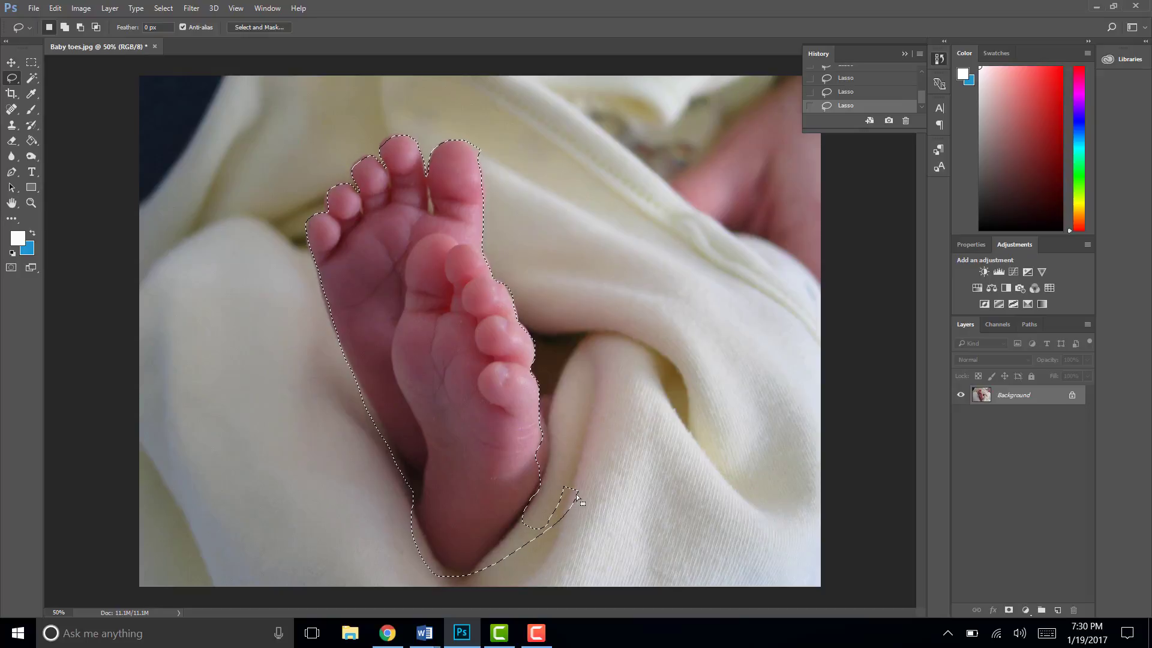
drag(577, 497, 553, 515)
- Add the missed outer edge of the front foot's heel back to the lasso selection
key(shift)
drag(545, 477, 526, 495)
drag(536, 419, 535, 420)
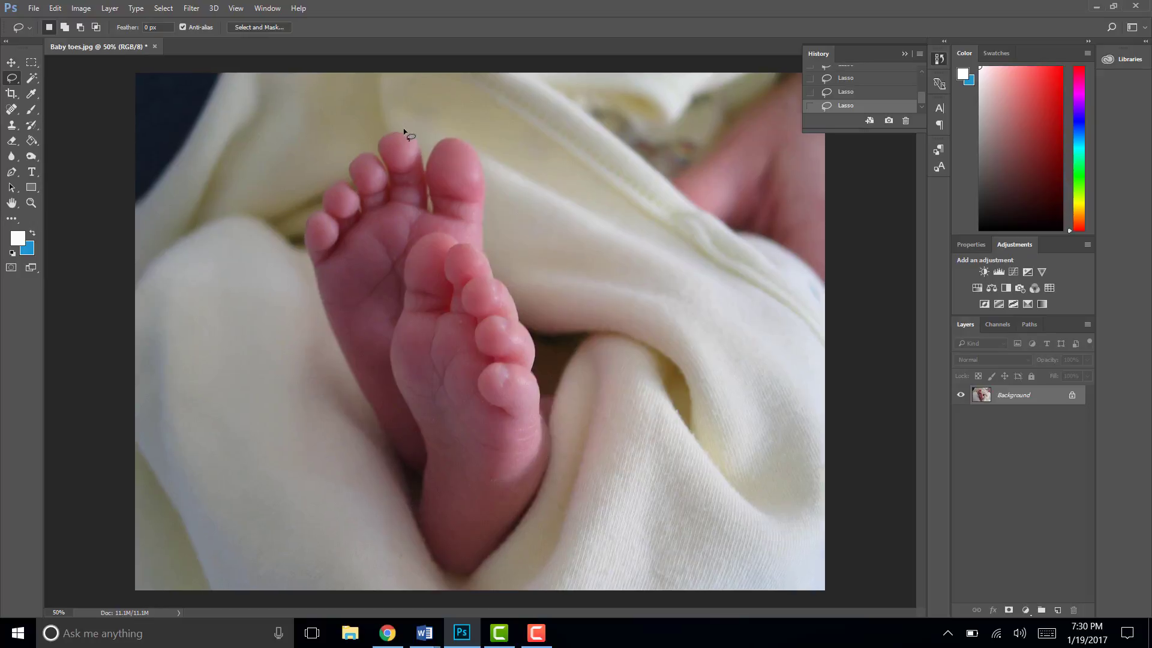
- Add the missed upper edge of the back foot's second toe, beside the big toe, to the lasso selection
key(ctrl+plus)
key(ctrl+plus)
key(ctrl+plus)
key(ctrl+plus)
key(ctrl+plus)
key(ctrl+plus)
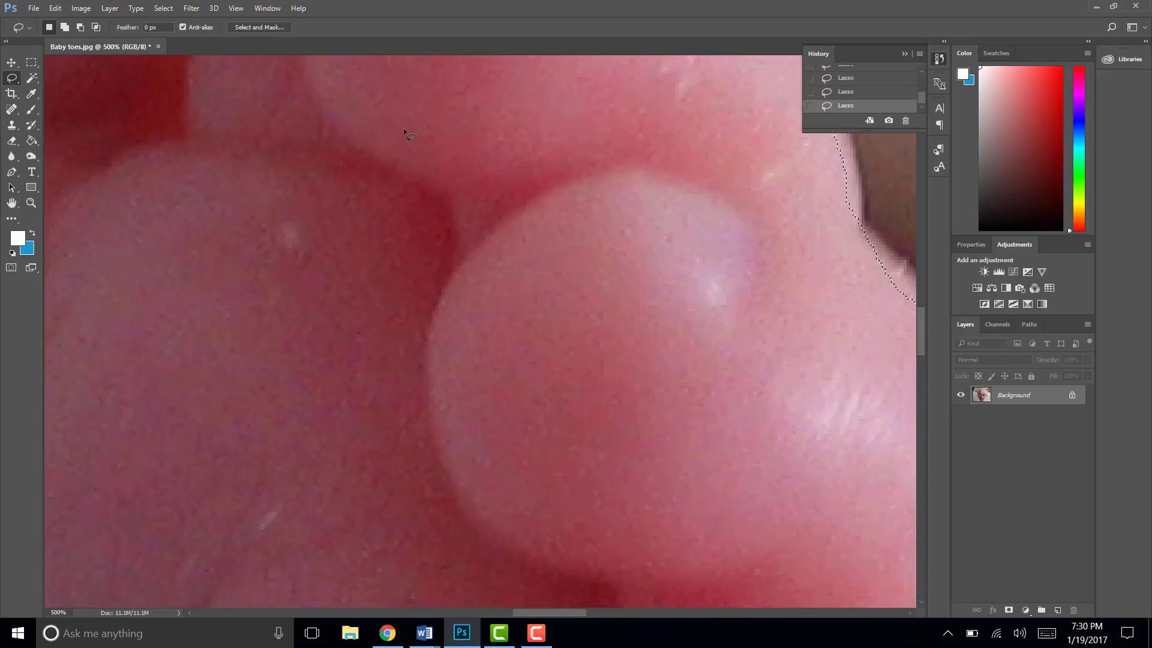
key(space)
drag(349, 92, 462, 486)
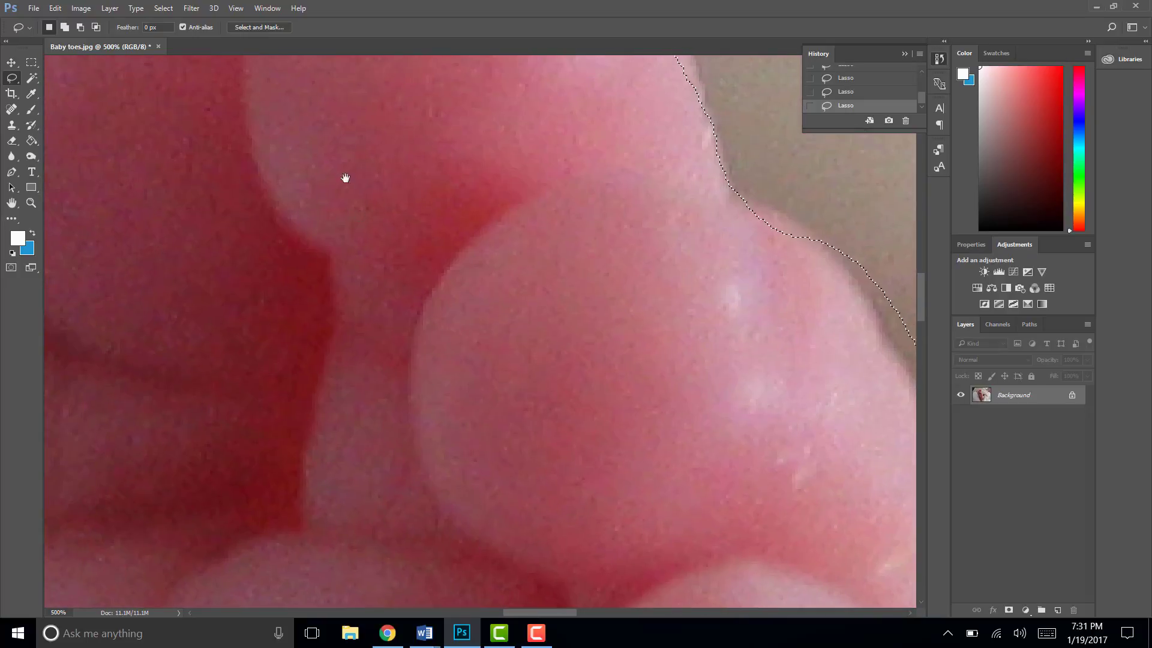
drag(358, 168, 456, 546)
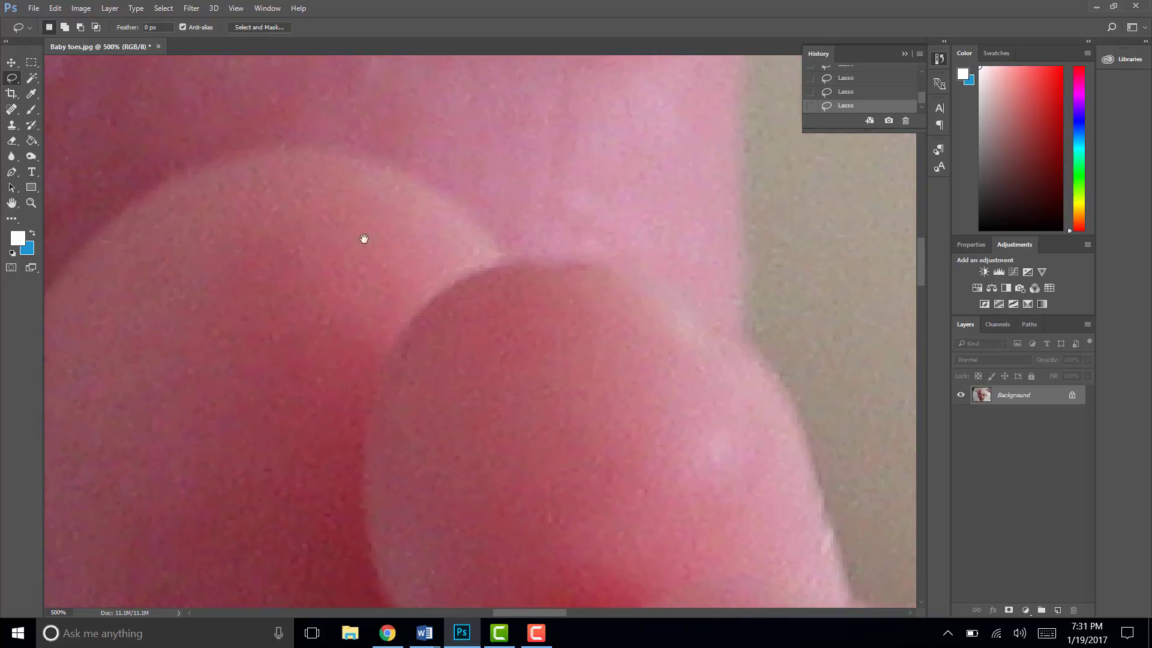
drag(386, 151, 278, 452)
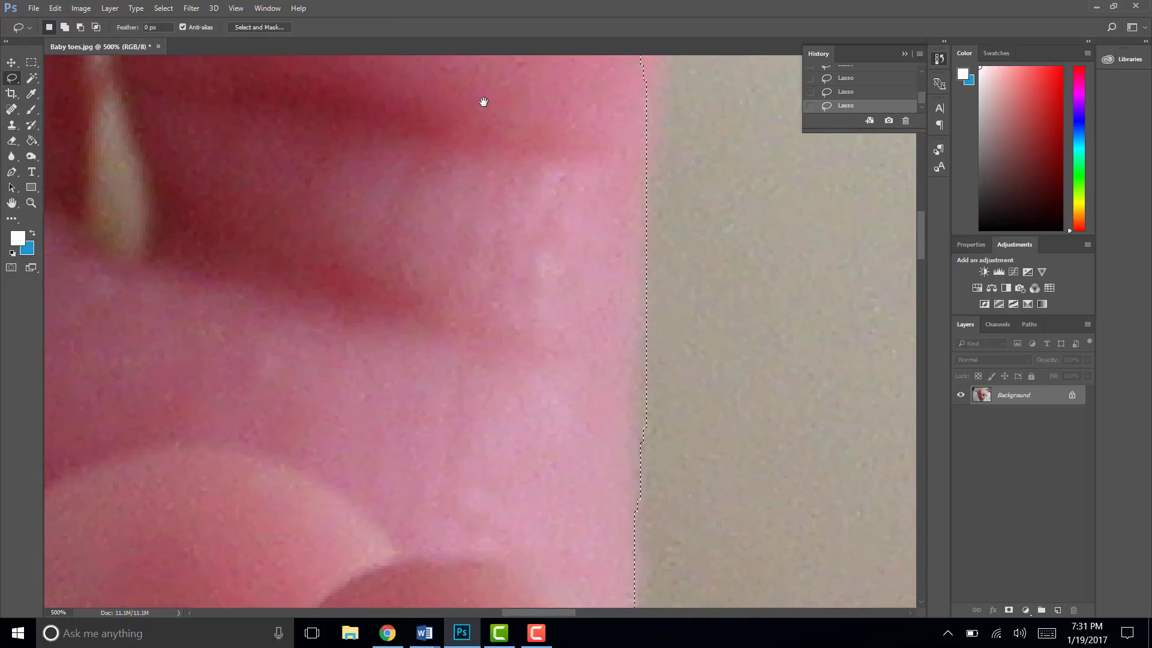
drag(479, 210, 586, 512)
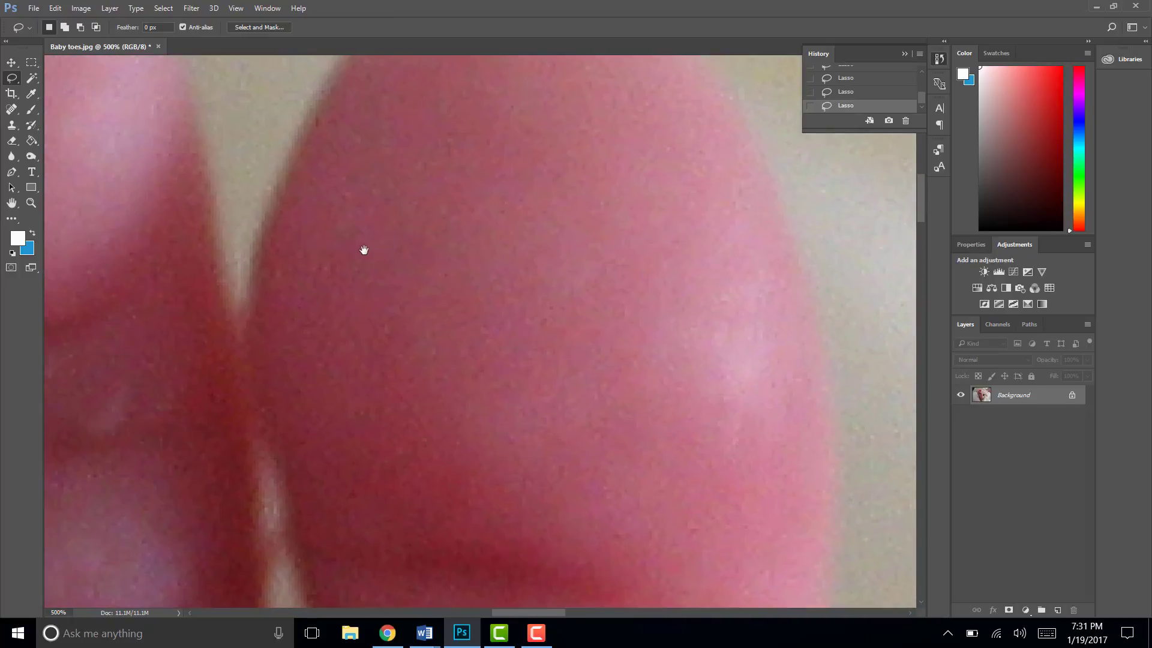
drag(362, 250, 756, 417)
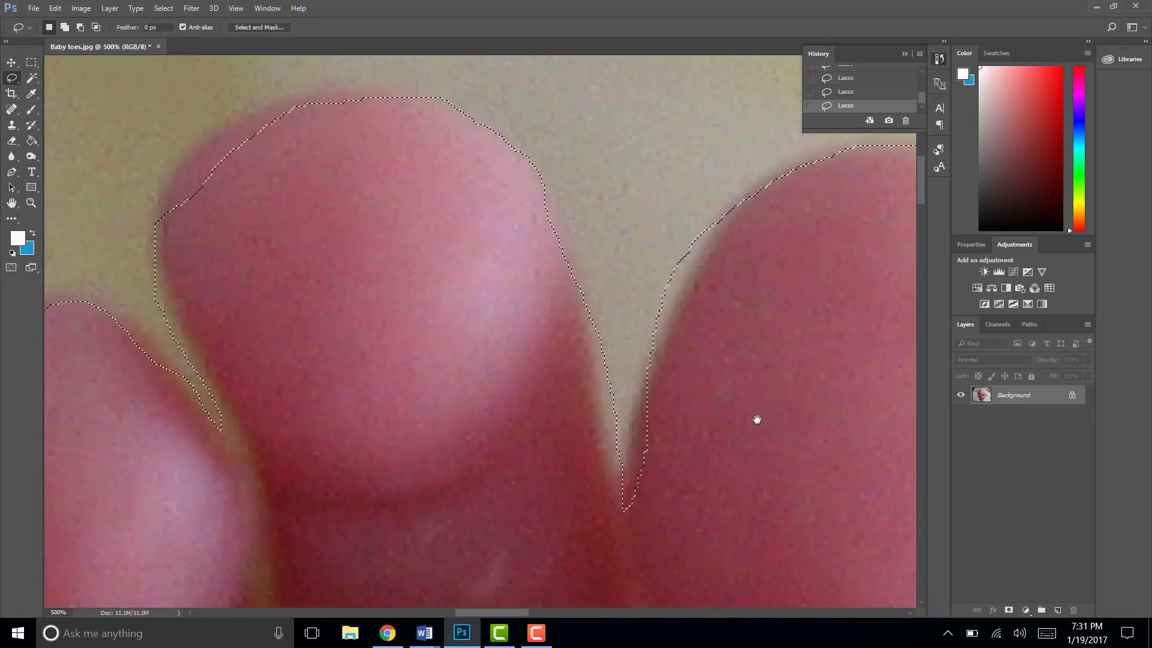
drag(359, 282, 447, 278)
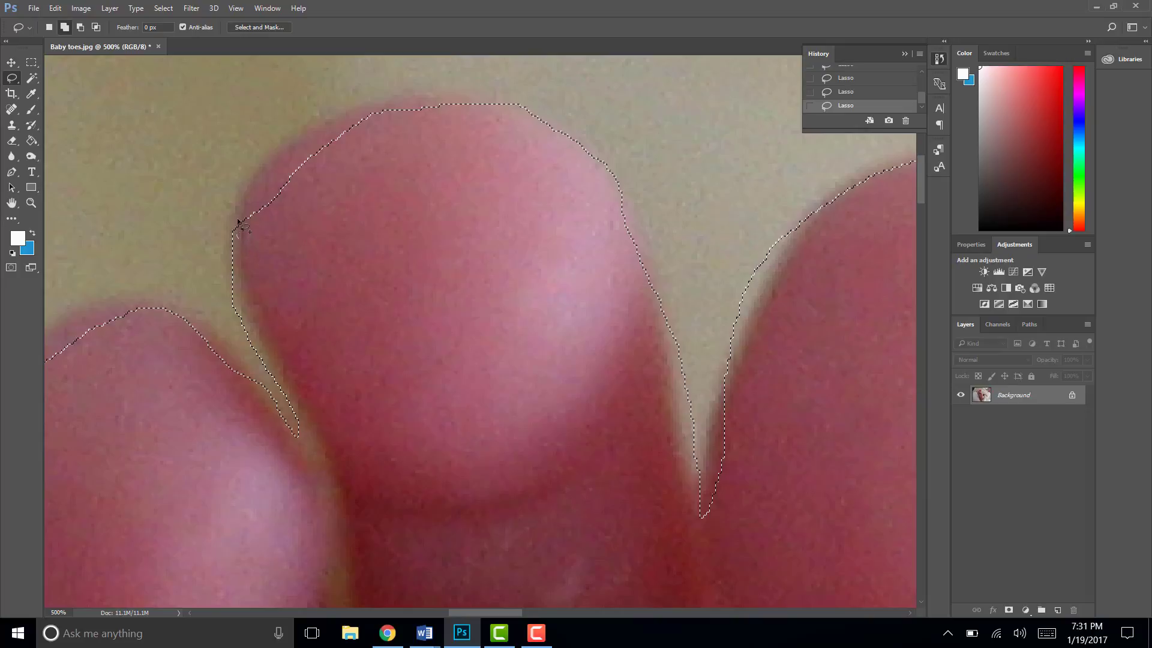
mouse_move(285, 144)
mouse_down()
mouse_move(305, 121)
mouse_move(397, 95)
mouse_move(512, 103)
mouse_move(501, 126)
mouse_up()
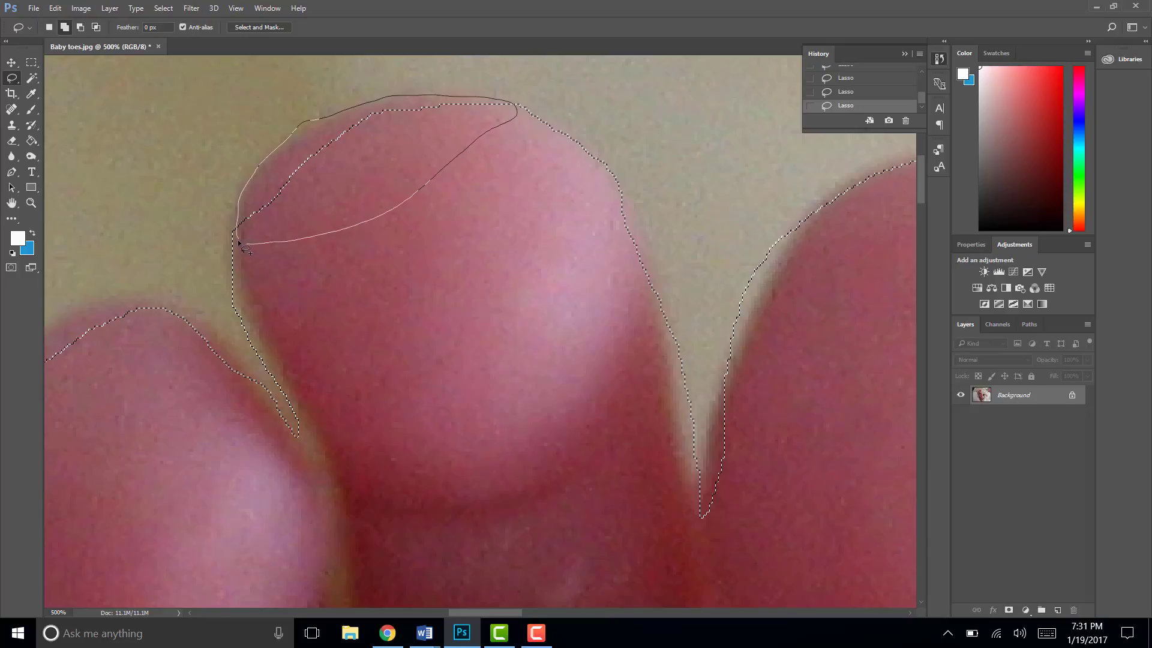
drag(238, 240, 238, 239)
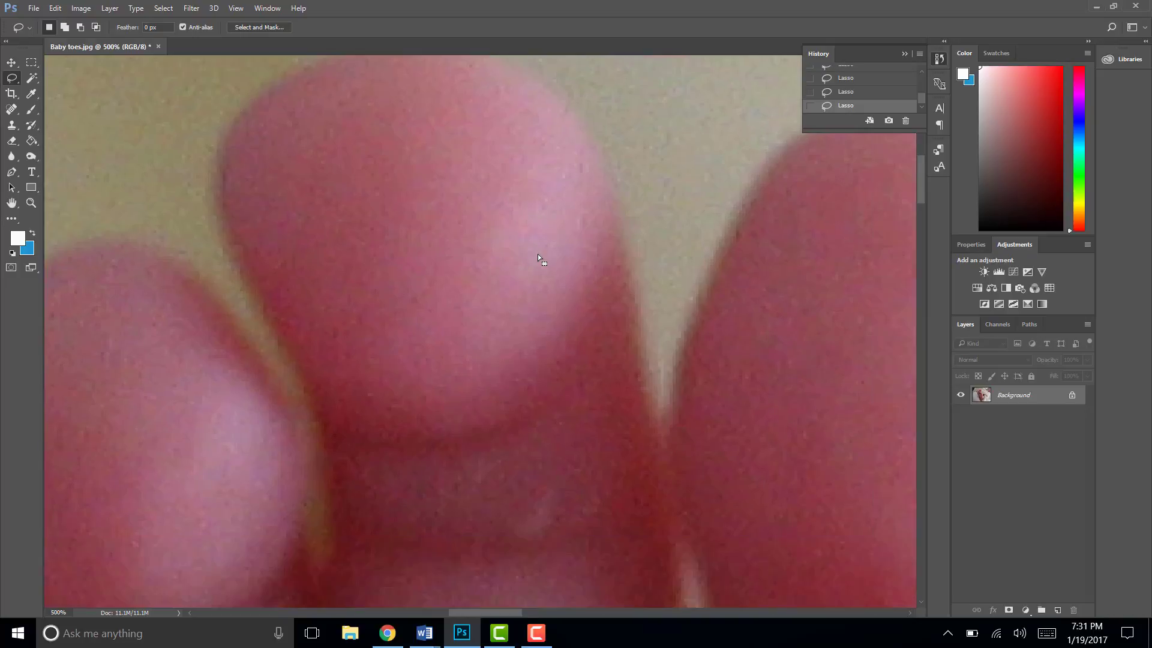
key(ctrl+0)
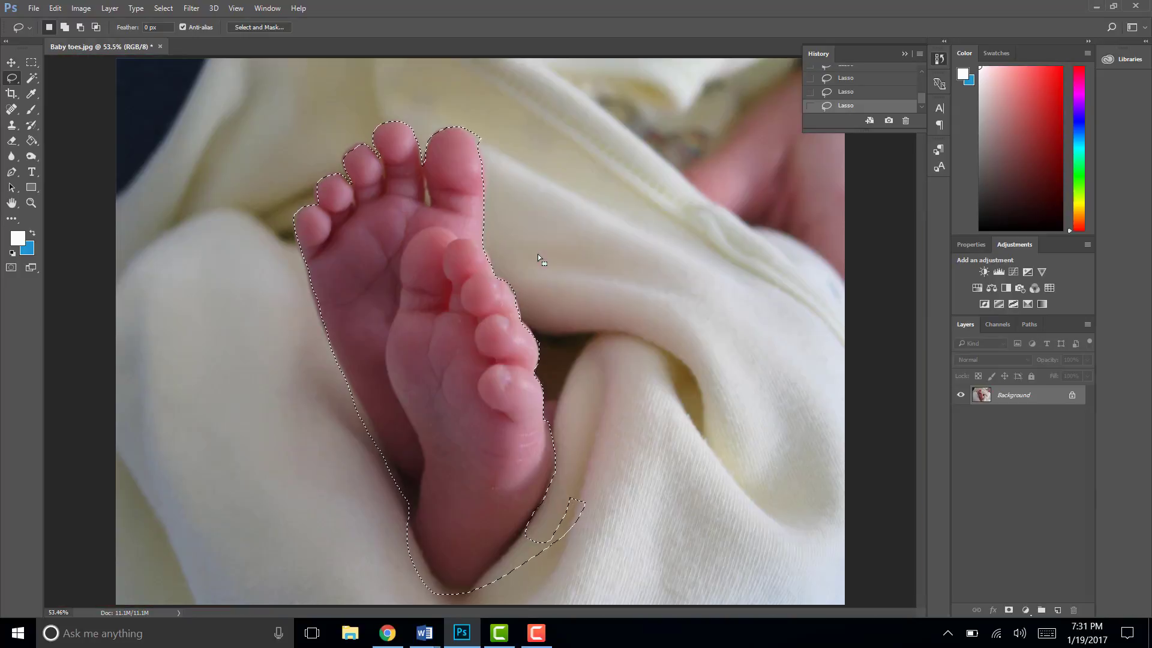
click(542, 640)
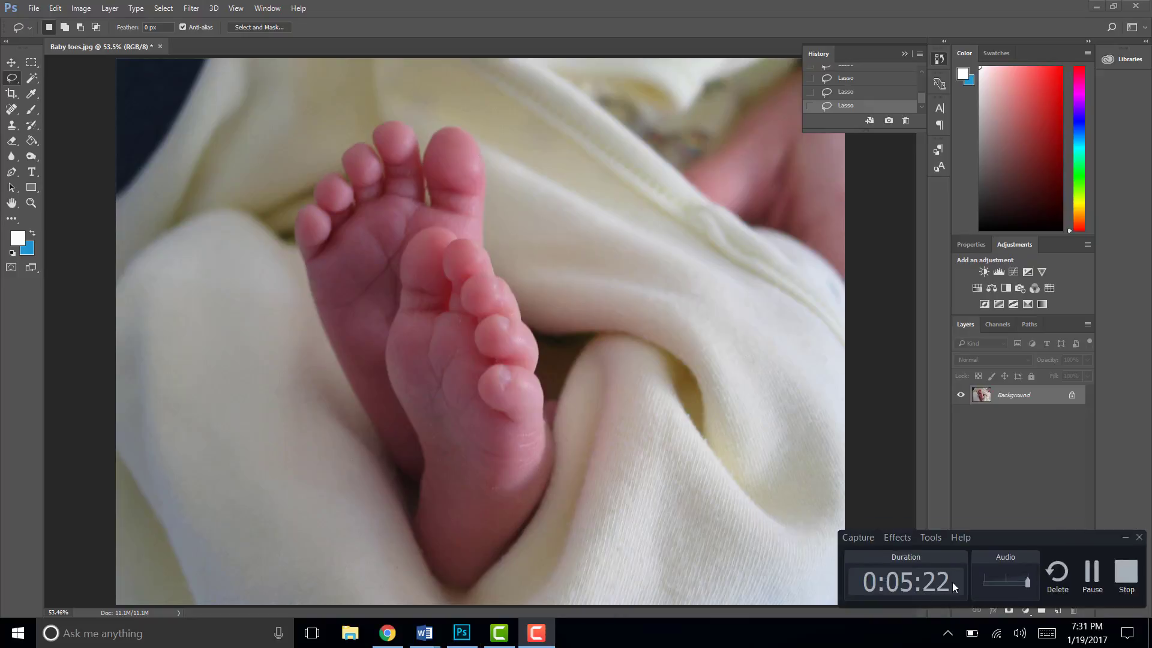